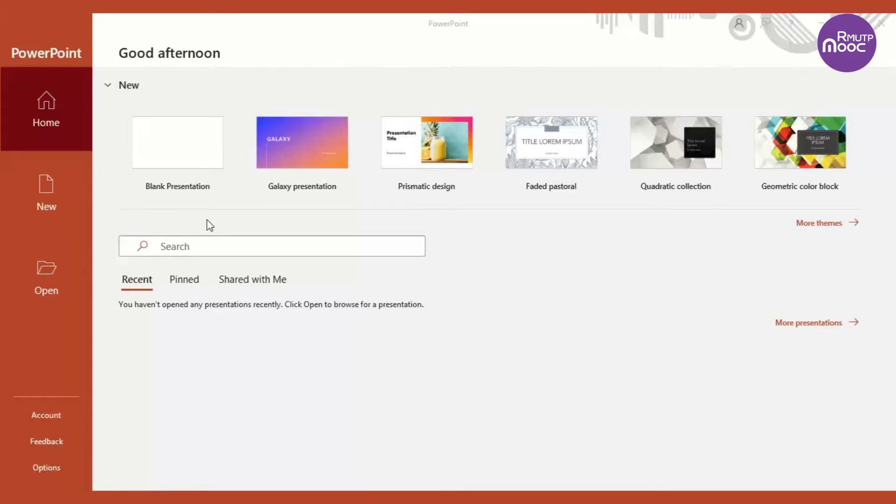
click(184, 224)
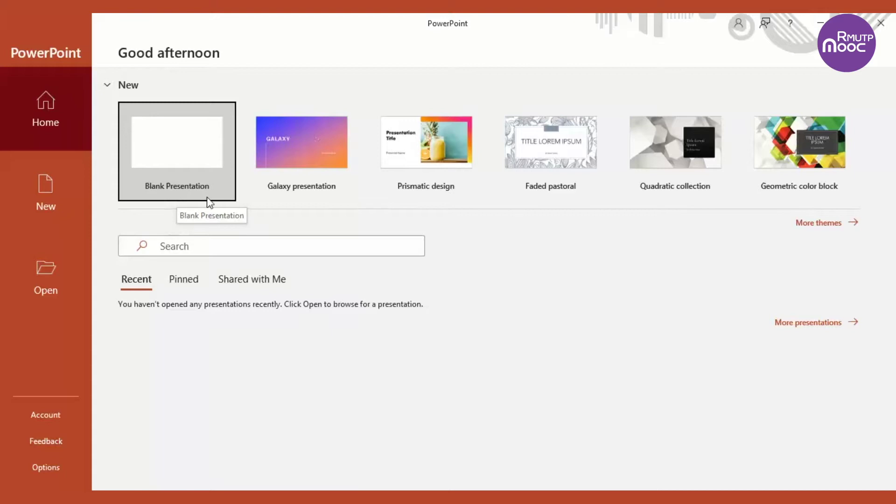
click(198, 147)
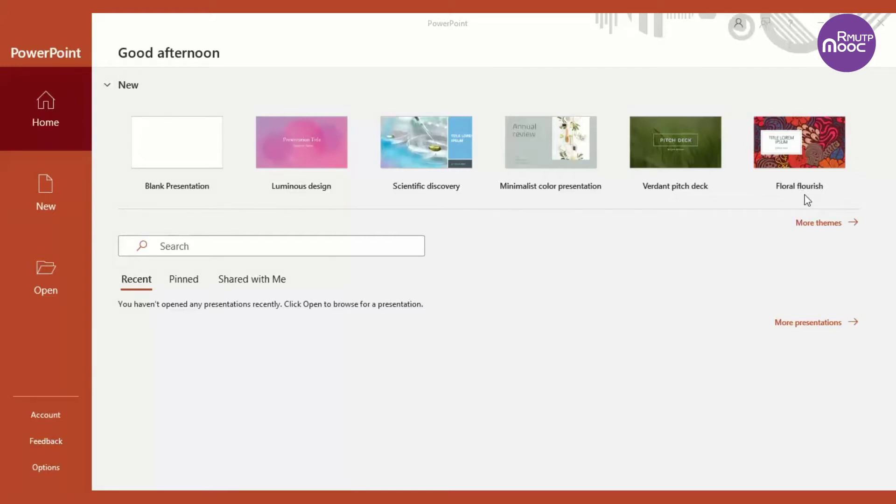
Step: Create a 13-slide presentation from the Brush presentation template and select its first slide
click(817, 228)
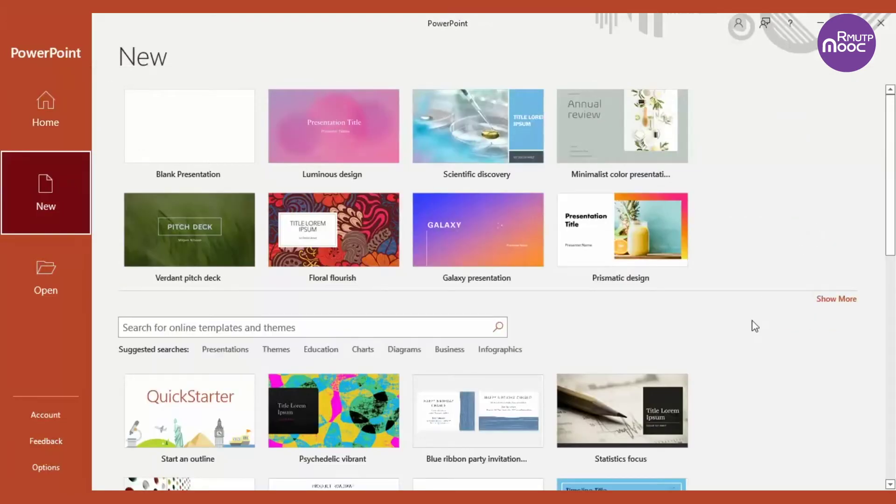
scroll(752, 324, down, 1)
scroll(754, 325, down, 2)
scroll(755, 326, down, 2)
scroll(755, 326, down, 2)
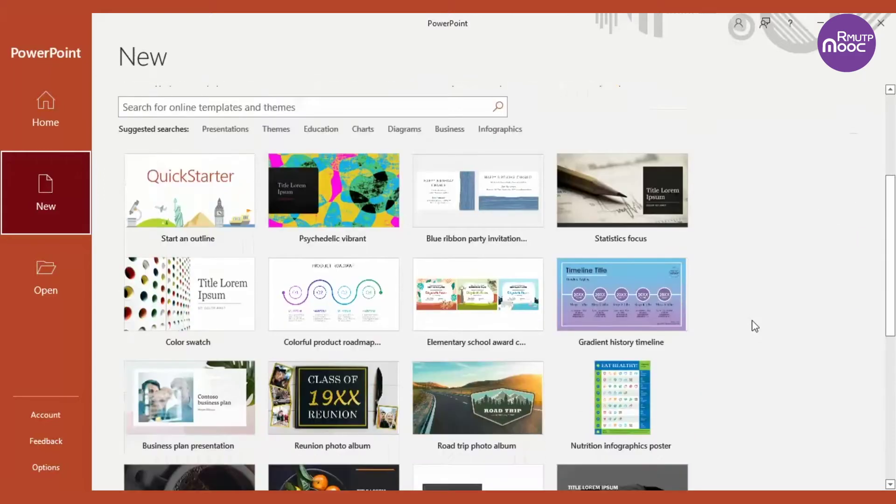
scroll(755, 326, down, 1)
scroll(756, 326, down, 2)
scroll(755, 326, down, 2)
scroll(755, 326, down, 3)
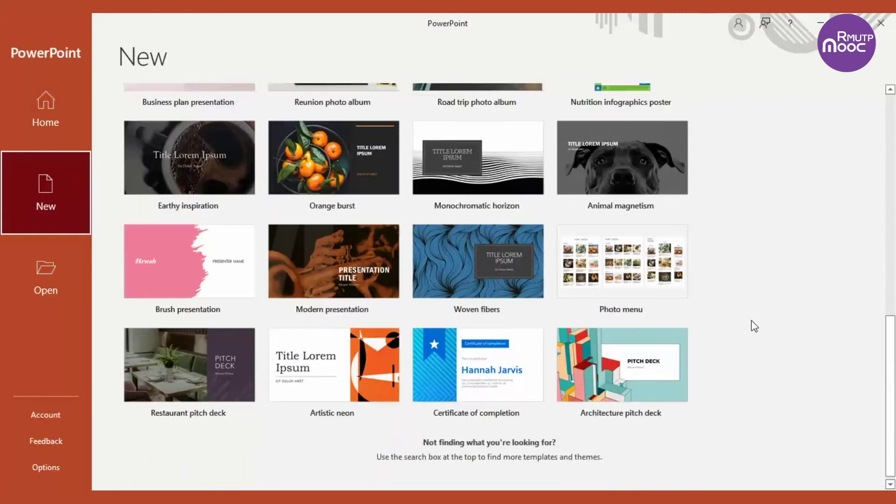
click(203, 288)
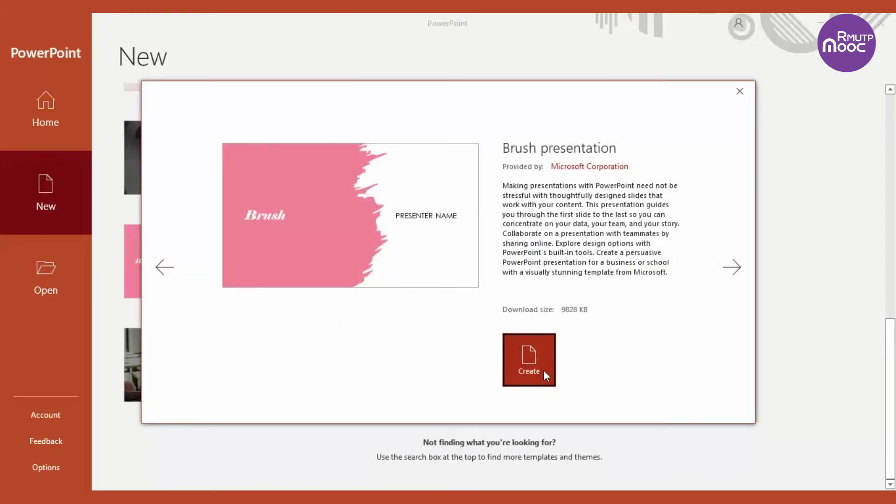
click(528, 379)
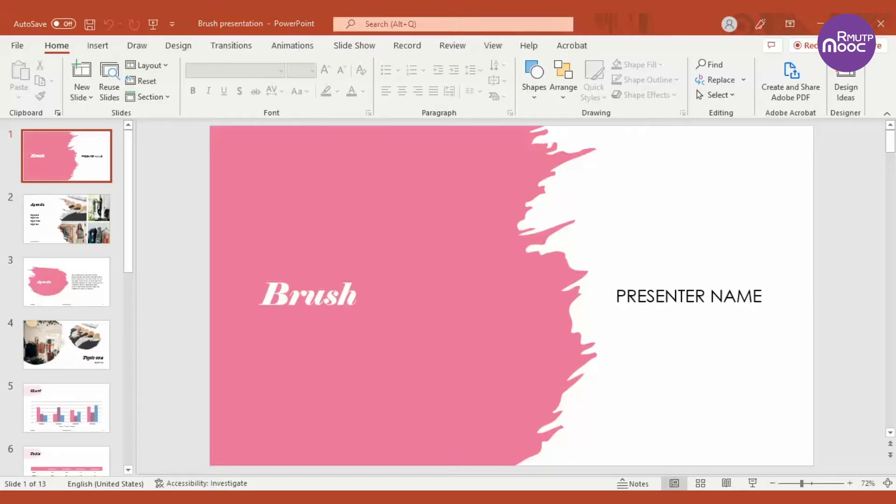
click(256, 350)
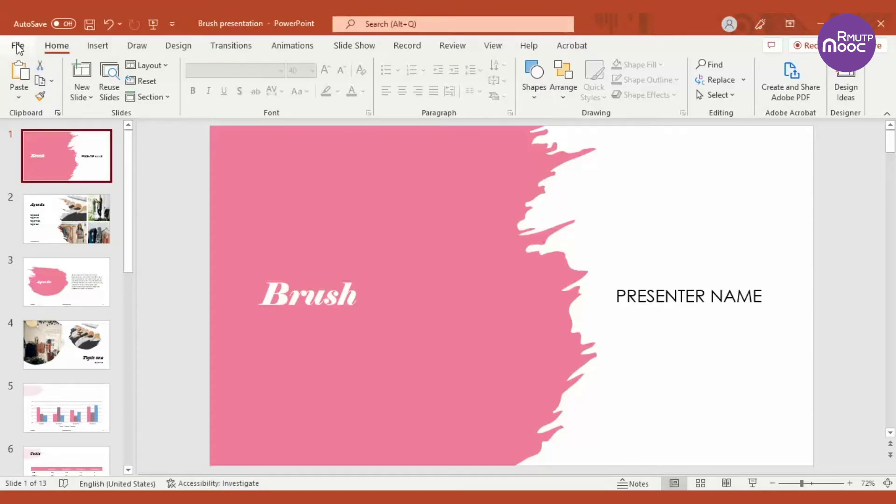
Step: Start a second blank presentation, Presentation2, from File > New
click(19, 47)
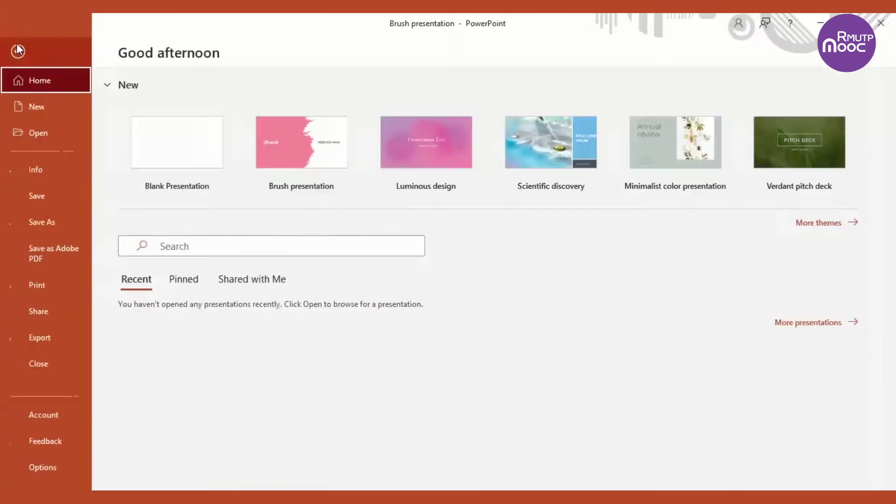
click(29, 106)
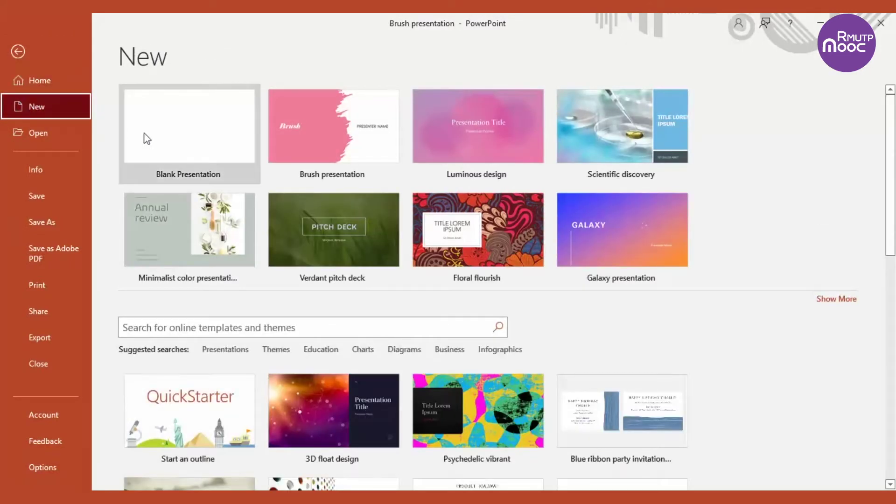
click(202, 149)
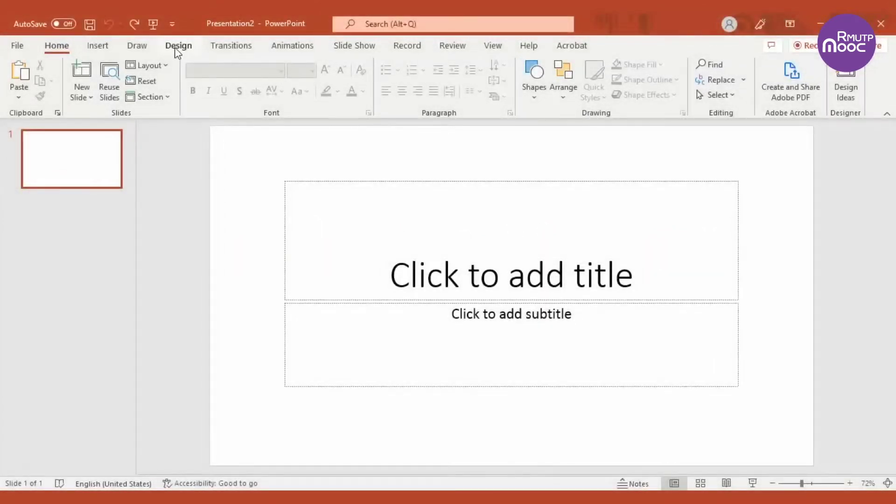
Step: Browse the Design tab themes and apply a green theme to the title slide
click(178, 47)
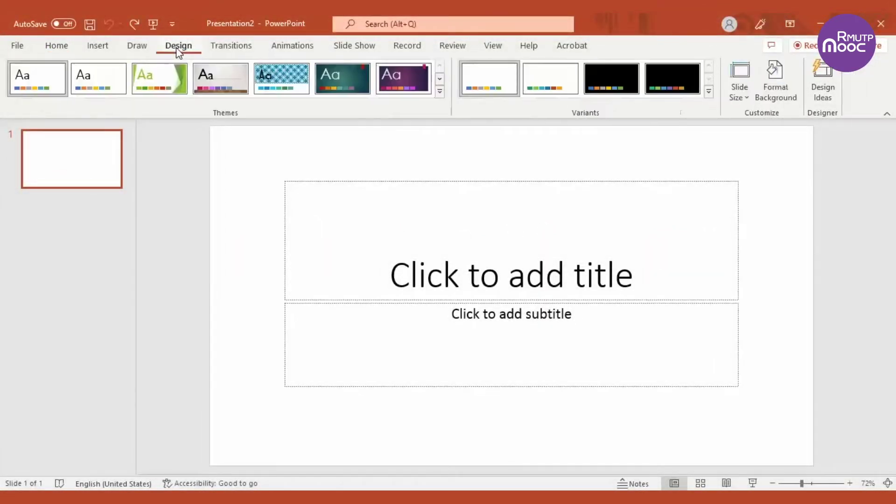
click(440, 79)
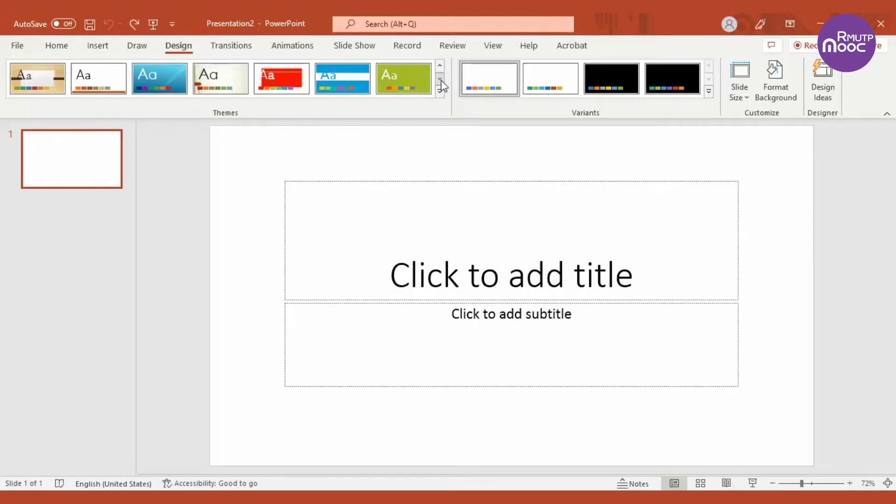
click(440, 79)
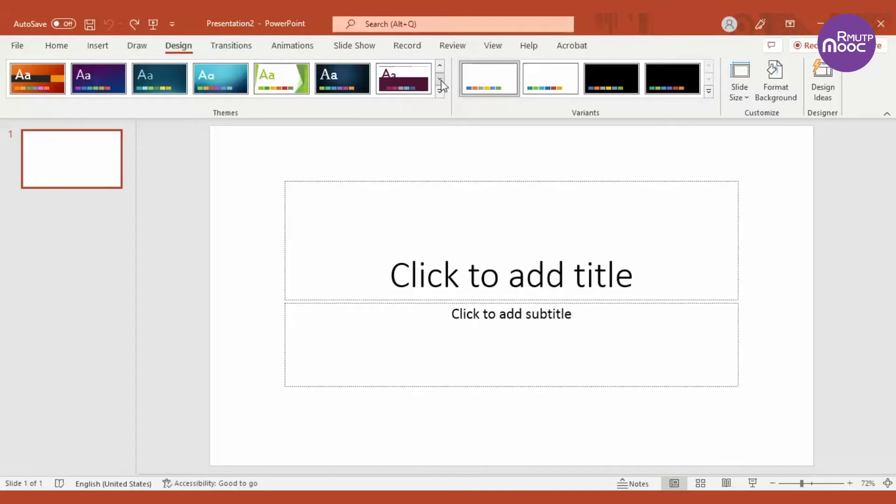
click(305, 88)
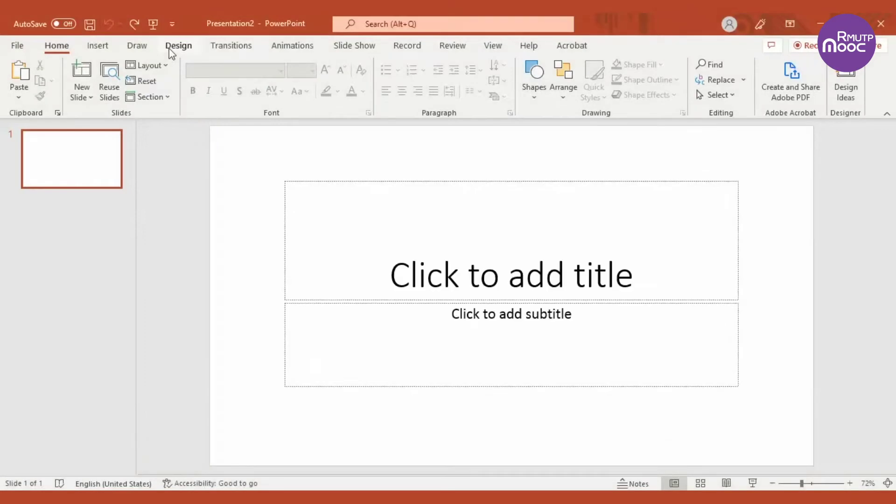
Step: Replace it with the blue Slice theme with white diagonal lines
click(173, 49)
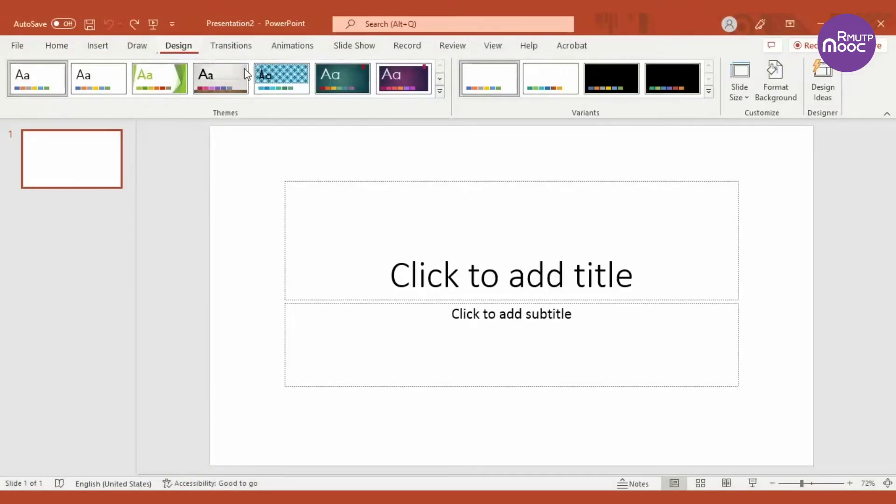
click(440, 78)
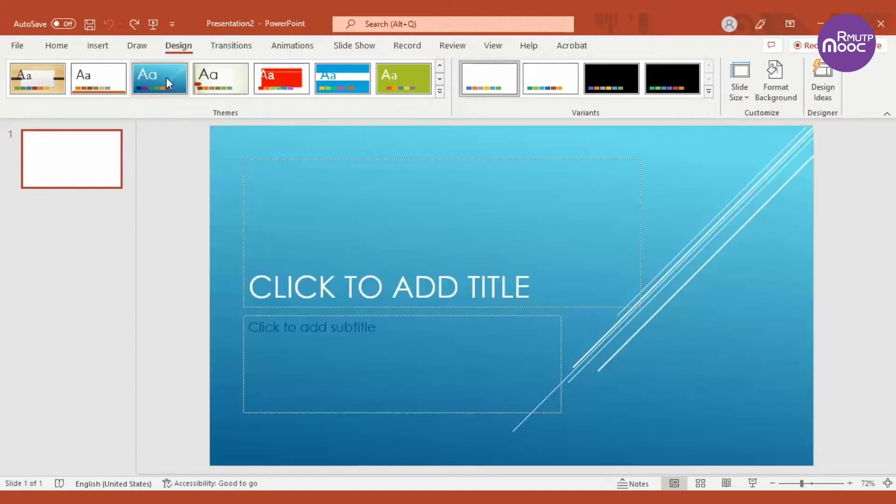
click(168, 78)
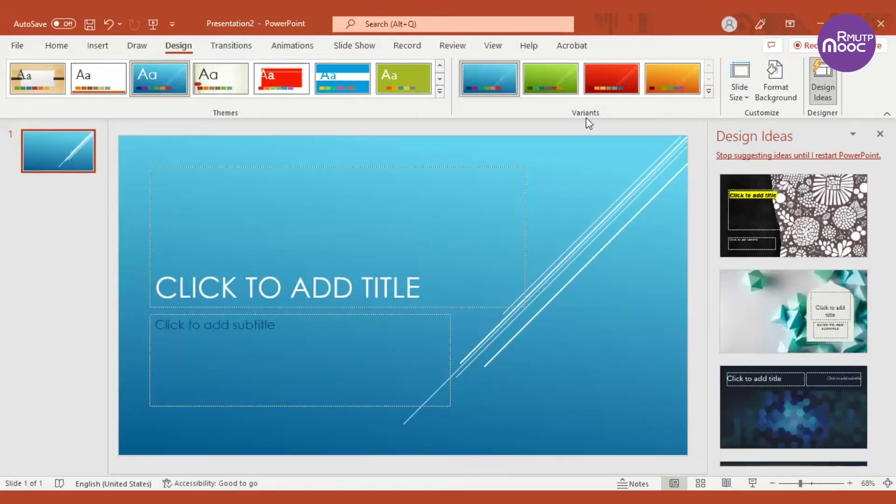
Step: Recolour the Slice slide with the Violet II colour scheme from the Variants menu
click(708, 92)
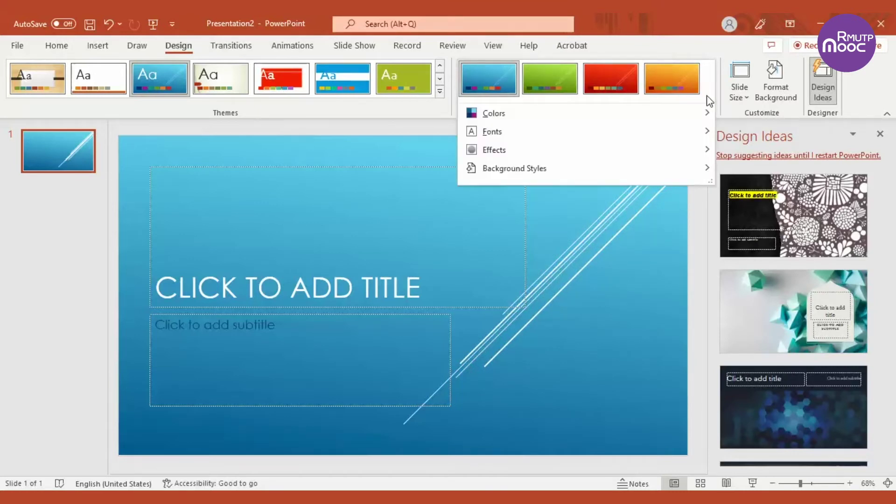
mouse_move(494, 113)
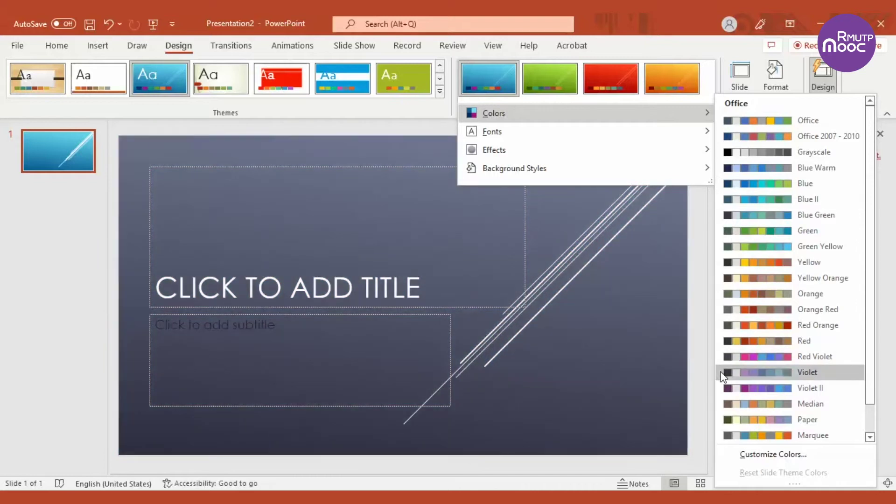
click(726, 388)
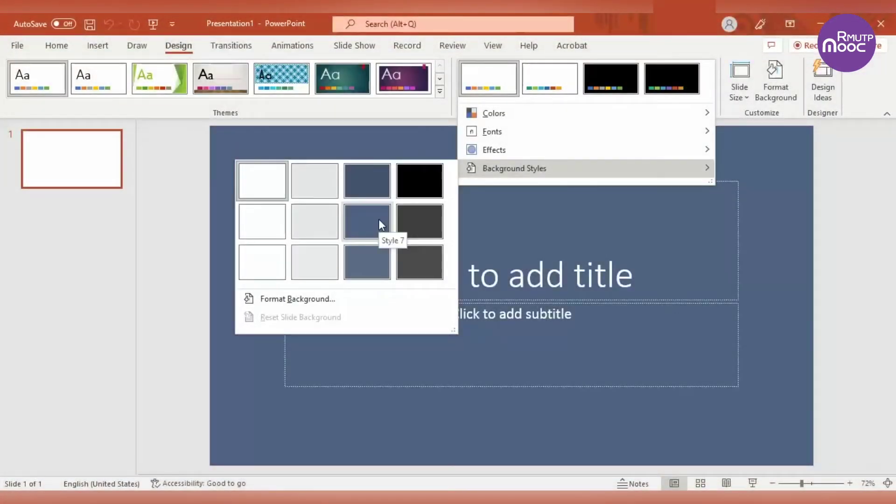
Step: Apply the Style 7 blue-grey background, then a purple preset gradient with a changed direction
click(379, 223)
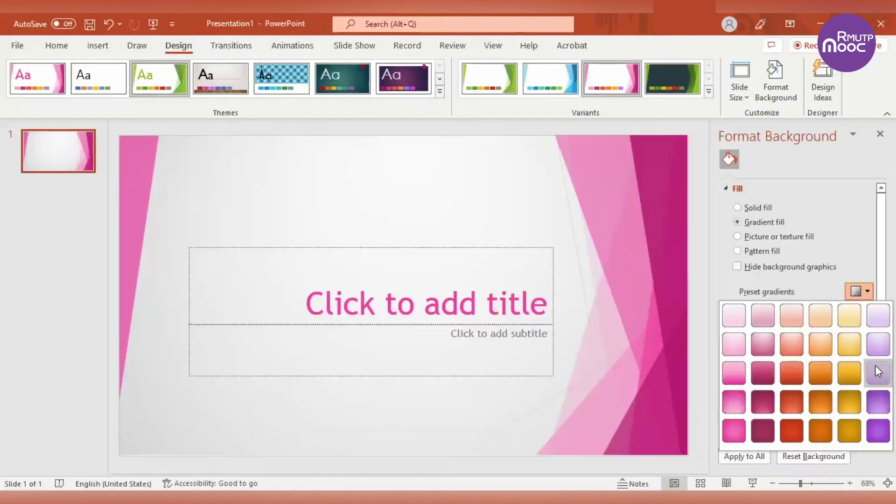
click(878, 372)
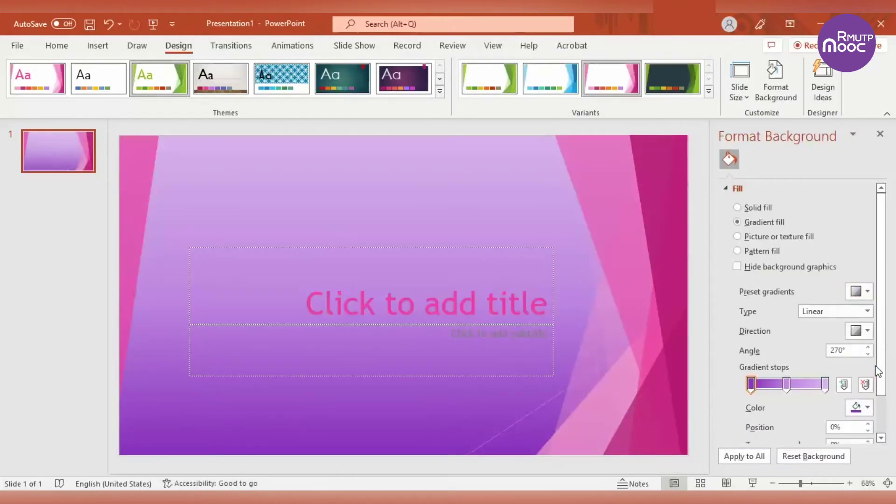
click(868, 331)
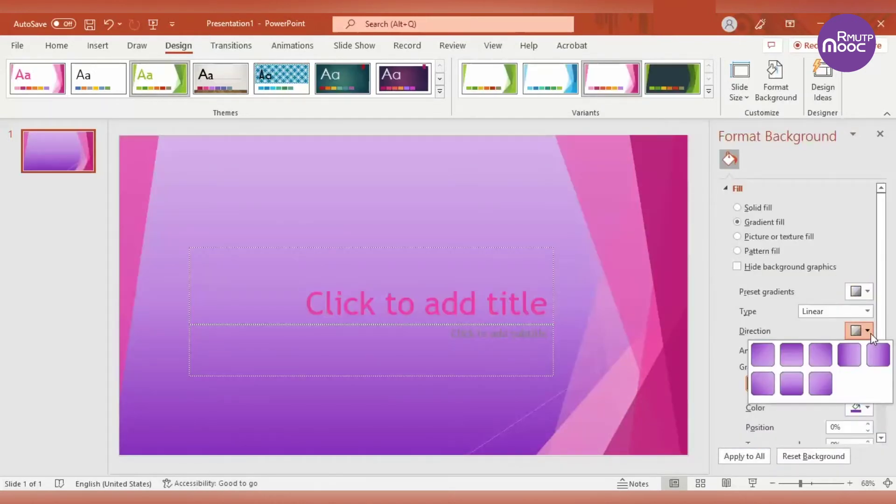
click(815, 355)
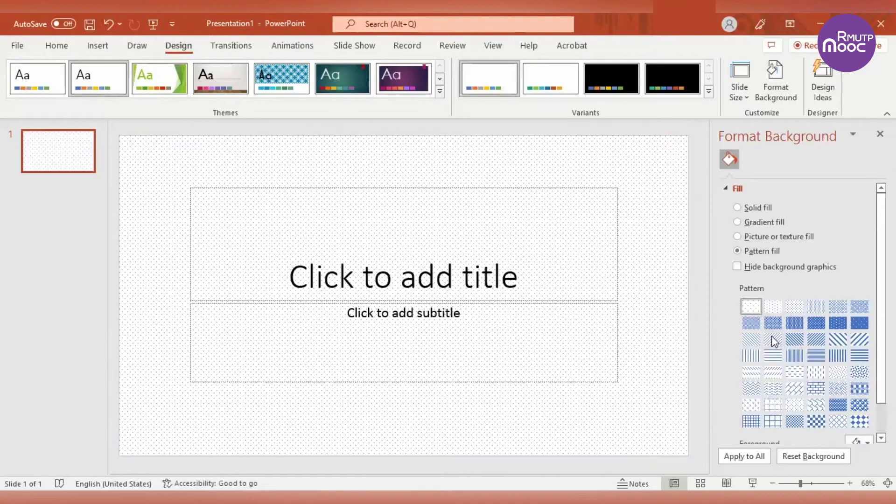
Step: Try diagonal-line, horizontal-line and small dotted pattern fills on the background
click(773, 339)
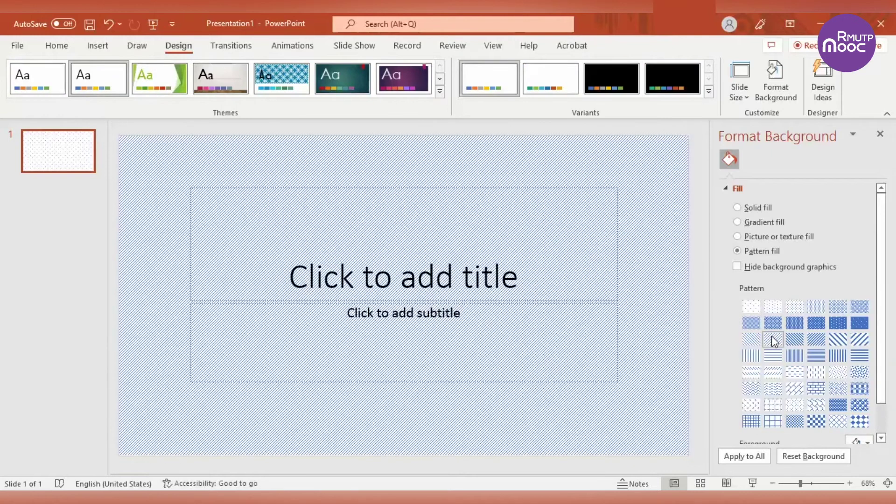
click(817, 358)
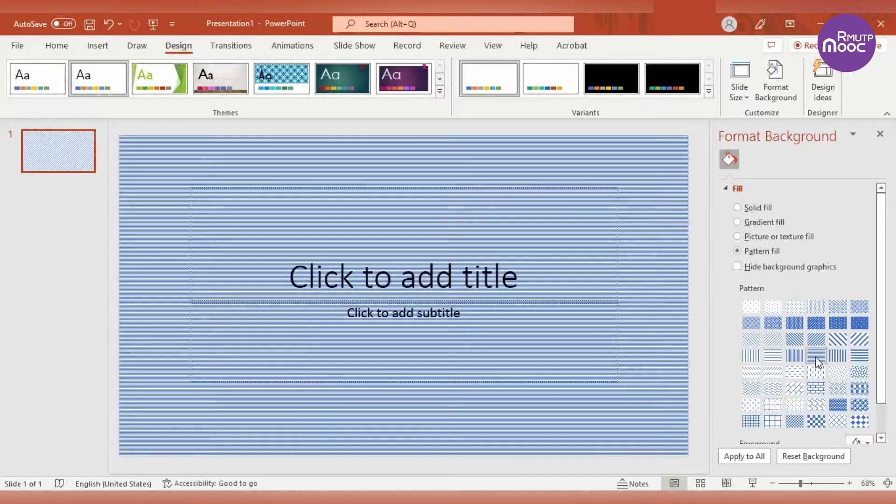
click(860, 374)
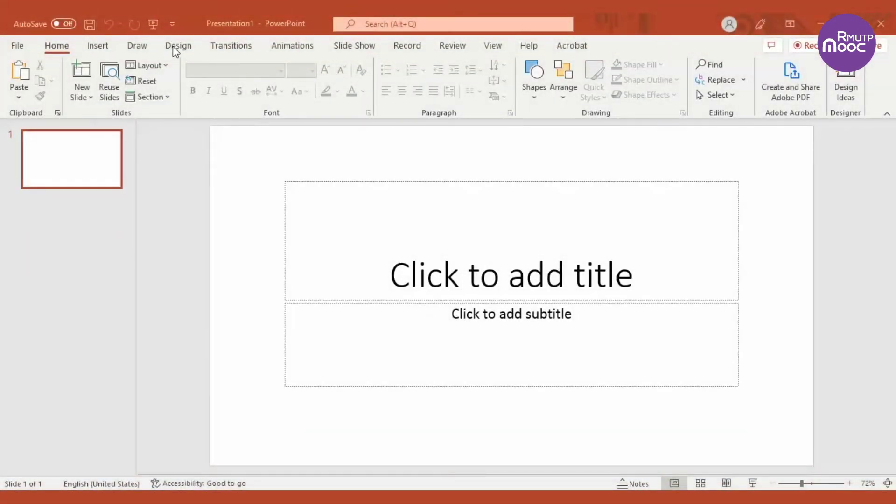
Step: Apply the blue built-in background style from the Design tab's Variants Background Styles
click(177, 47)
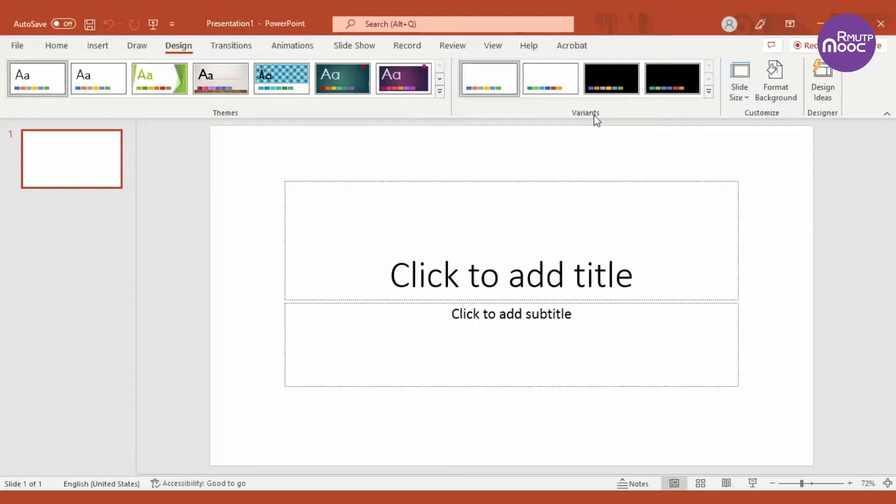
click(709, 93)
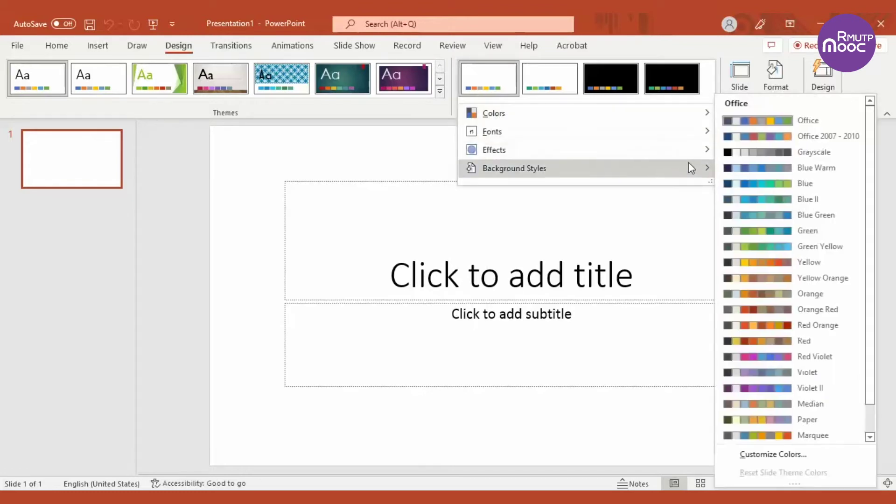
mouse_move(514, 169)
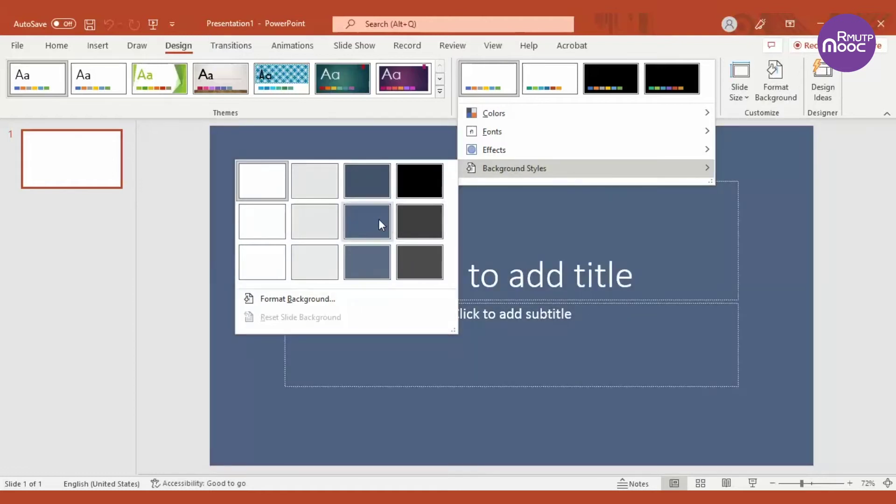
click(379, 220)
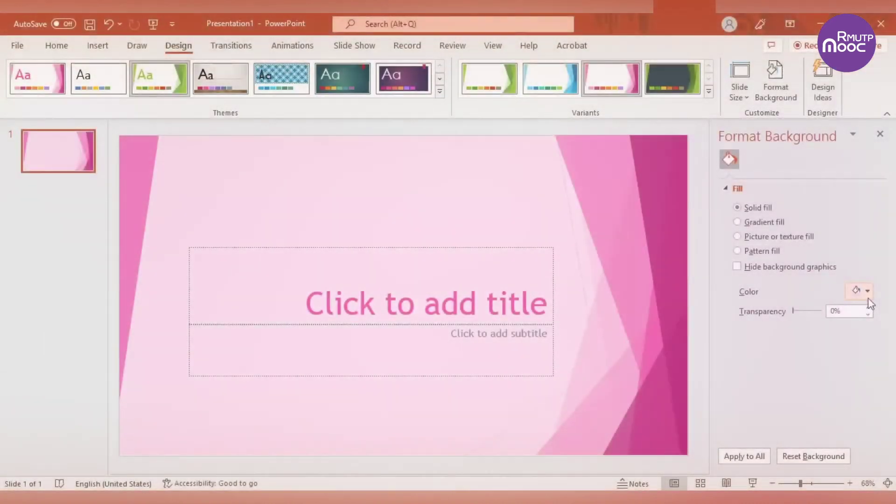
Step: Try a deeper pink solid fill, a texture fill, then dotted and diagonal-stripe pattern backgrounds
click(868, 298)
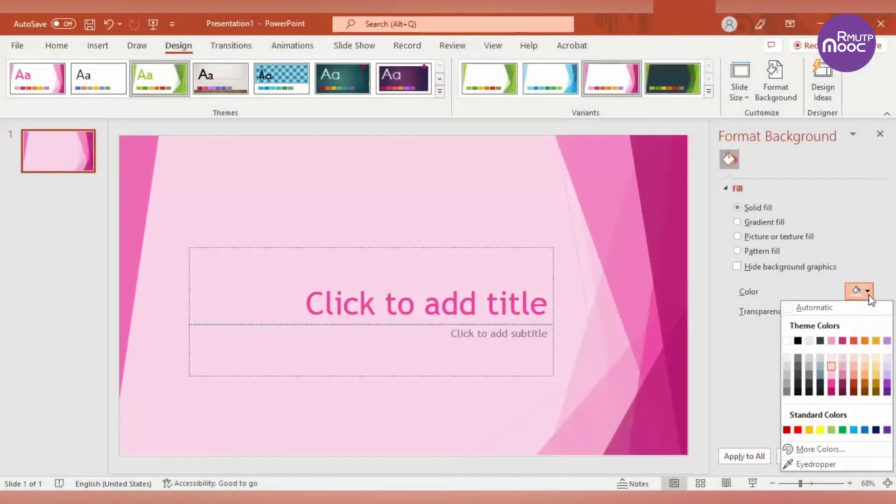
click(833, 376)
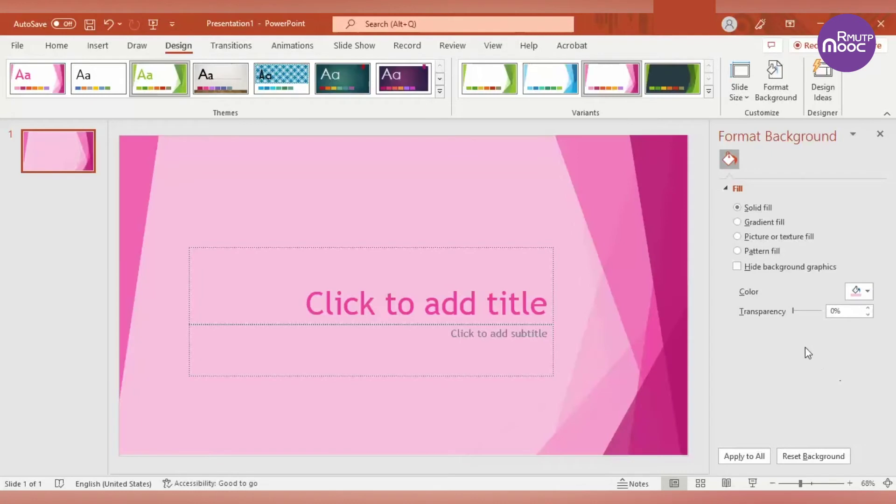
click(752, 237)
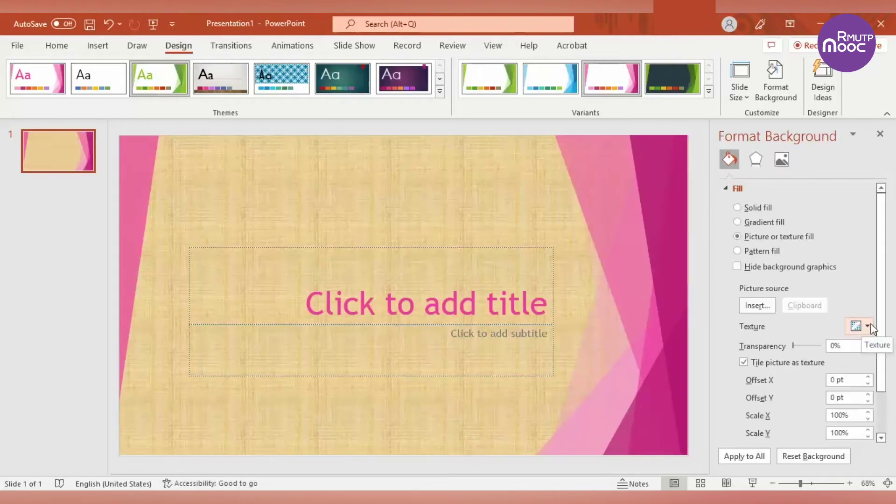
click(868, 326)
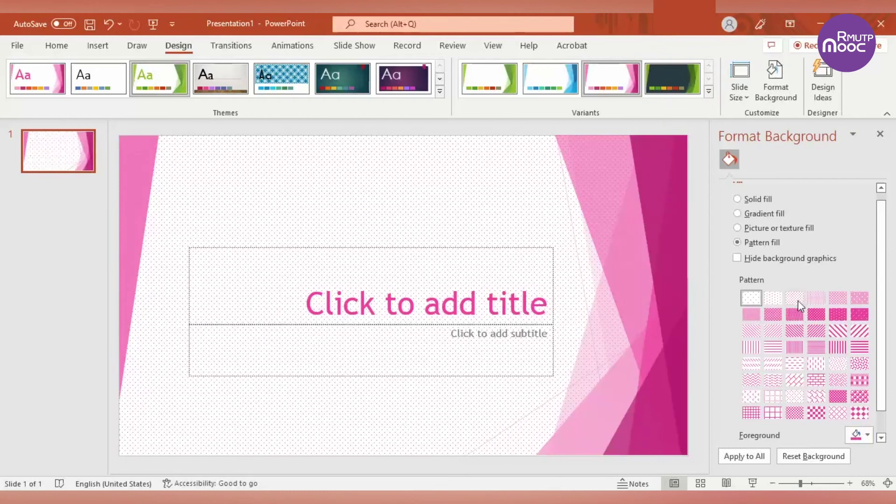
click(799, 299)
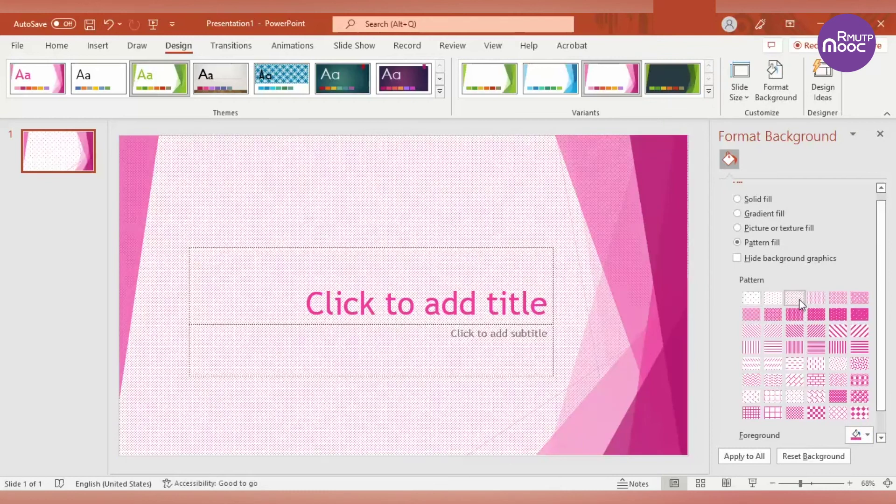
click(834, 333)
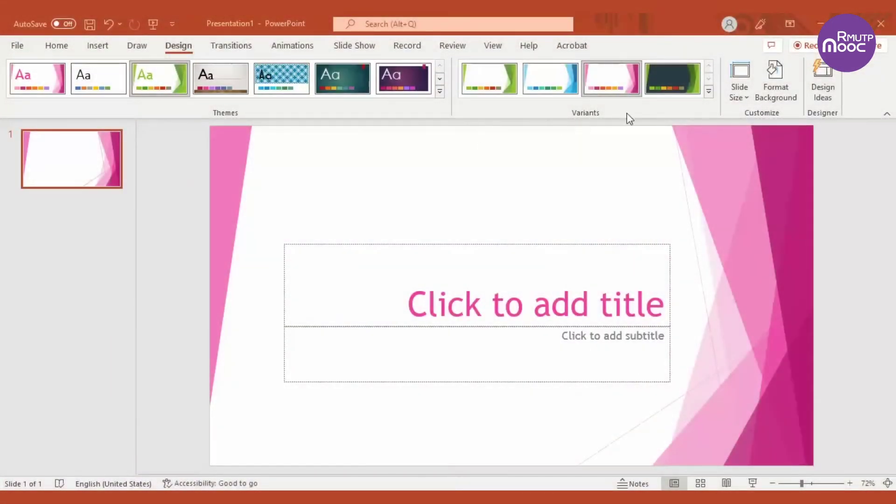
Step: Open Format Background from Variants > Background Styles
click(707, 92)
click(674, 169)
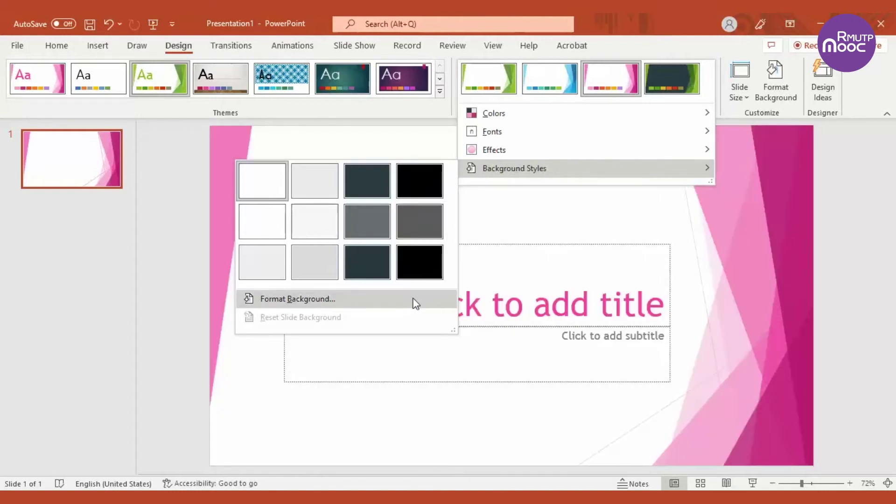
click(415, 303)
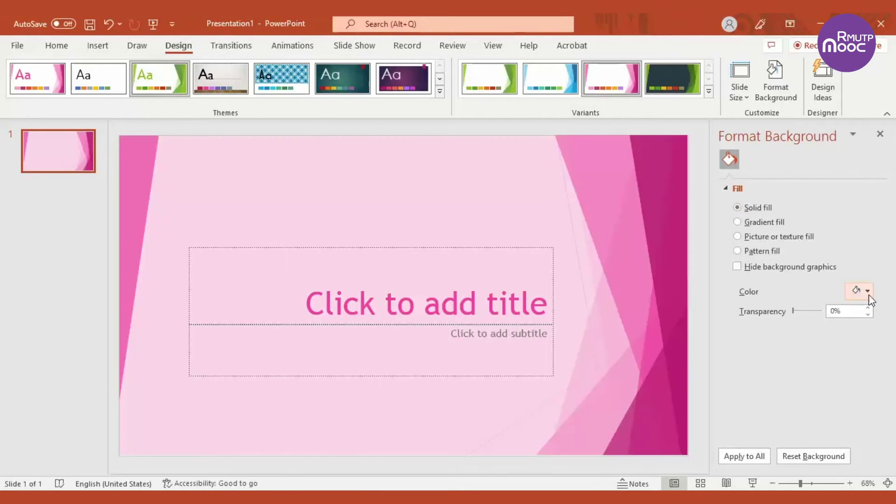
Step: Fill the background with a slightly deeper pink solid colour, then switch to a light grey gradient
click(867, 292)
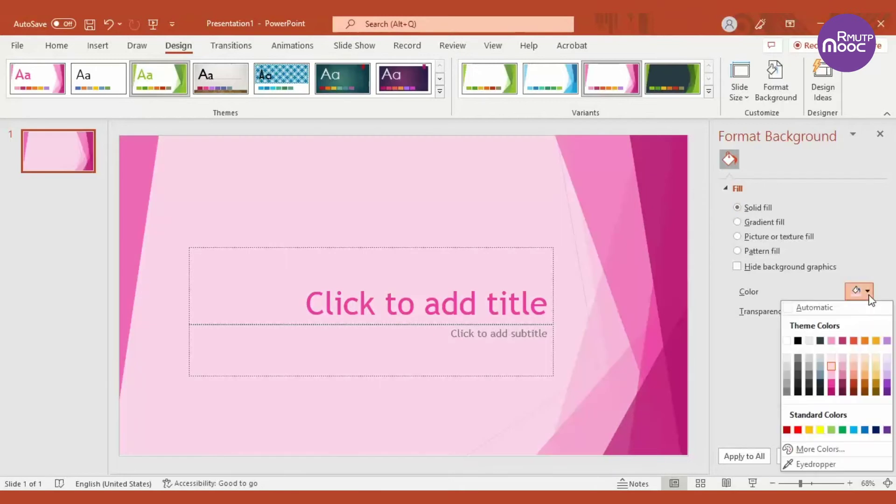
click(833, 376)
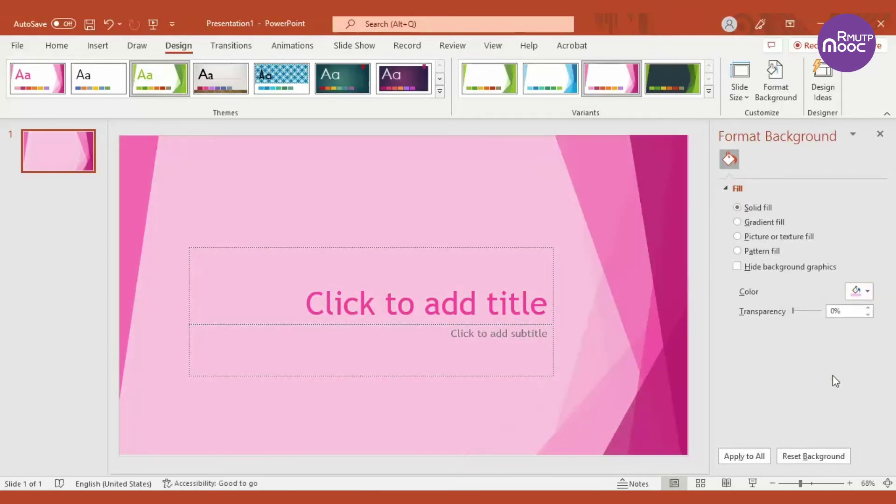
click(738, 222)
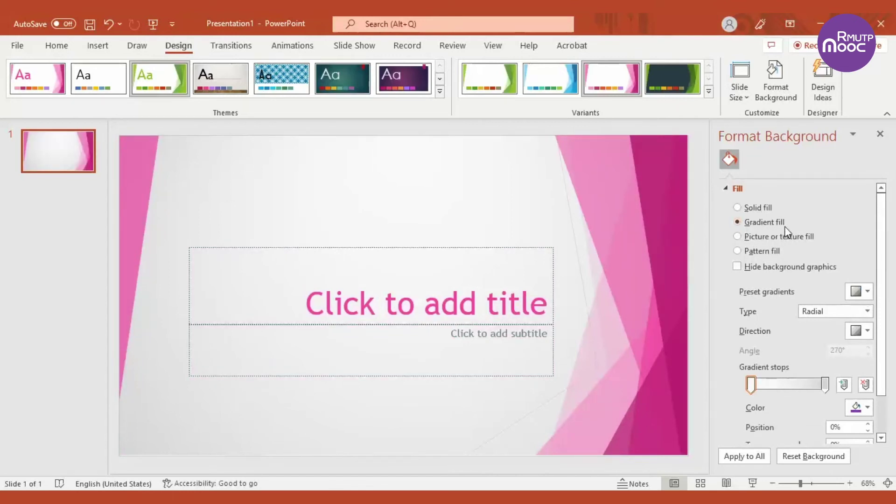
Step: Apply a purple preset gradient set to Linear Left (light left, dark right), then switch to texture fill
click(867, 294)
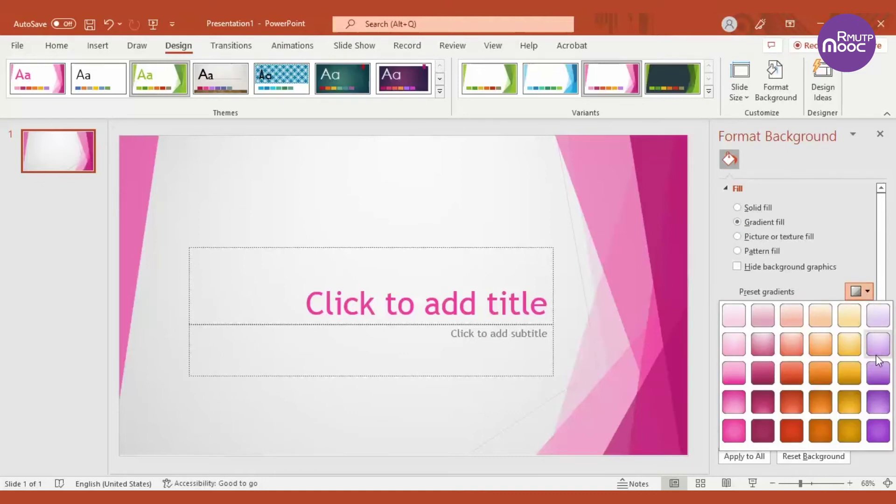
click(878, 372)
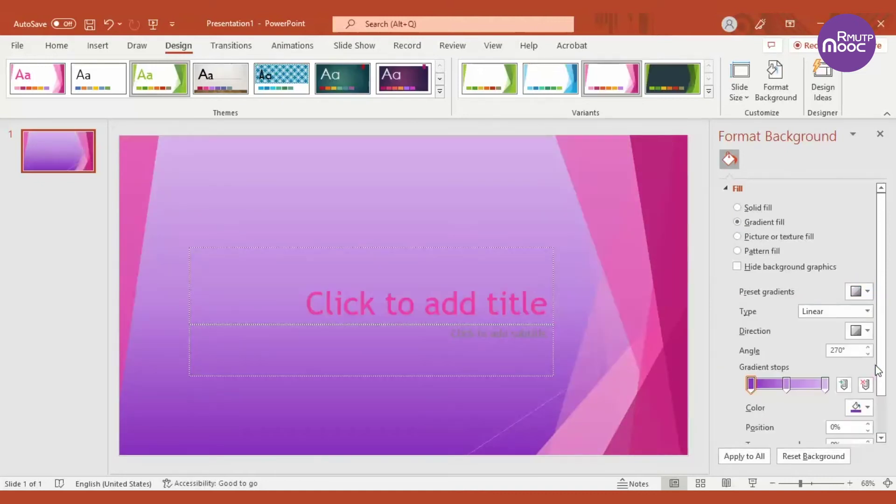
click(869, 331)
click(794, 356)
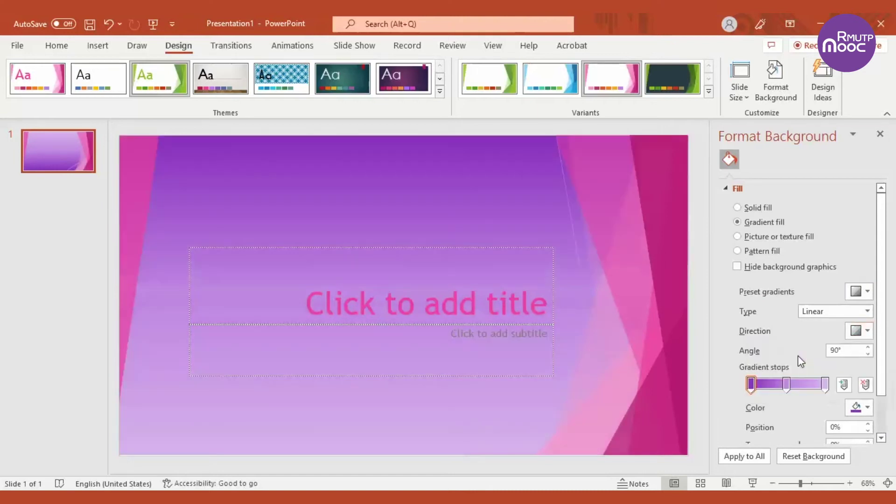
click(867, 331)
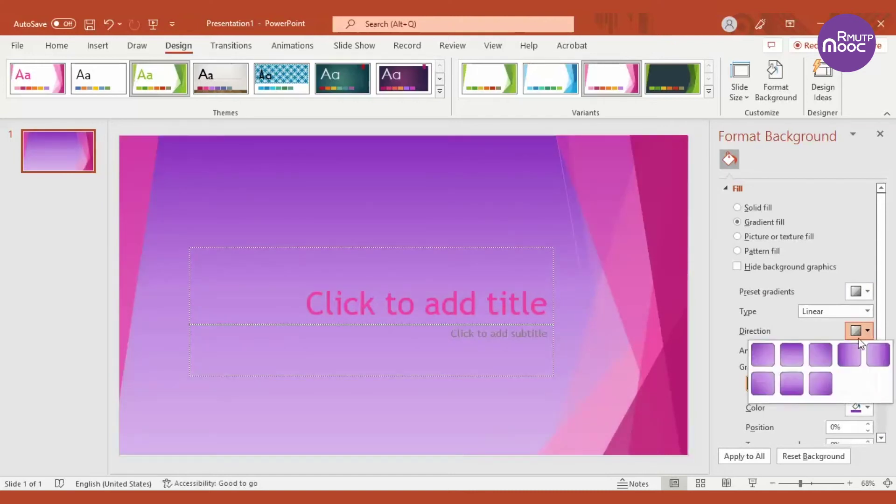
click(847, 354)
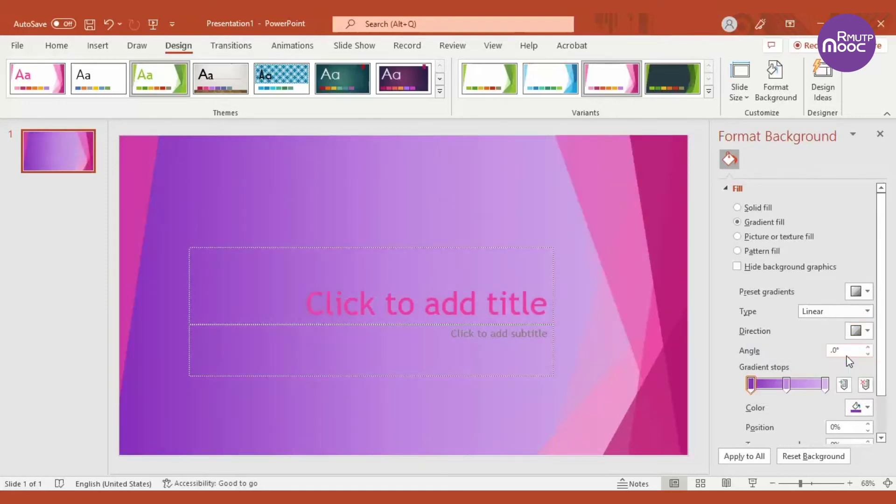
click(862, 334)
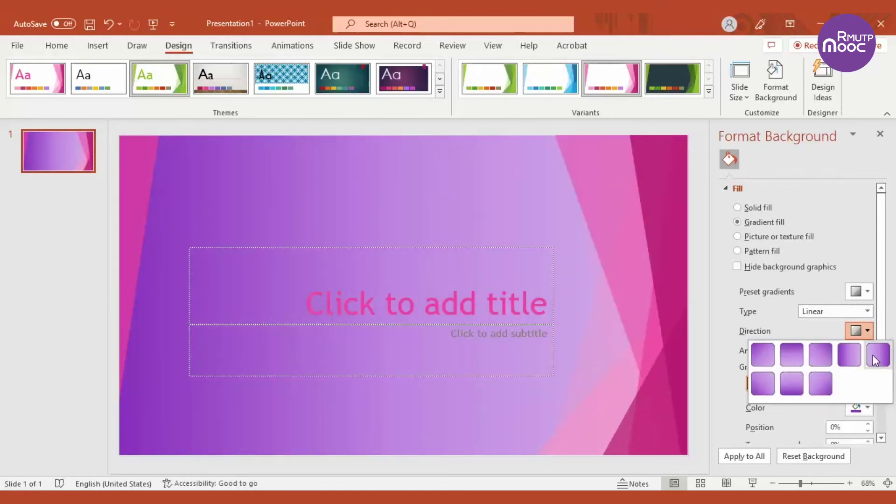
click(874, 359)
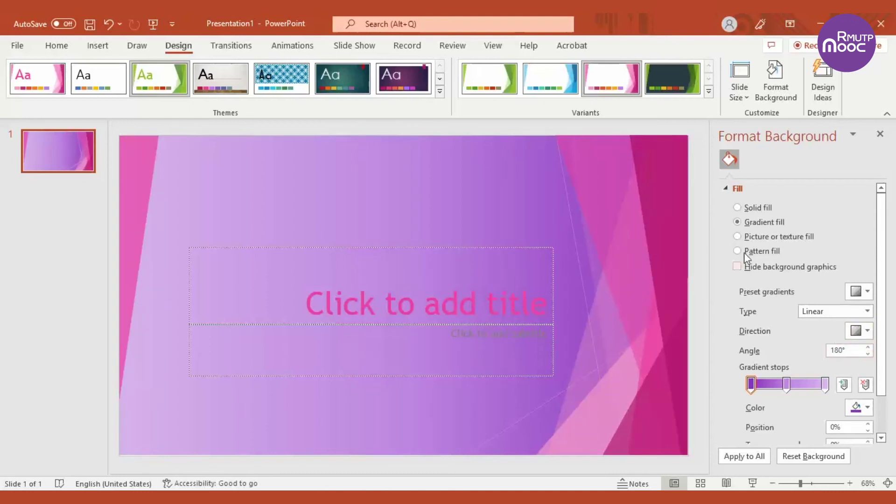
click(737, 236)
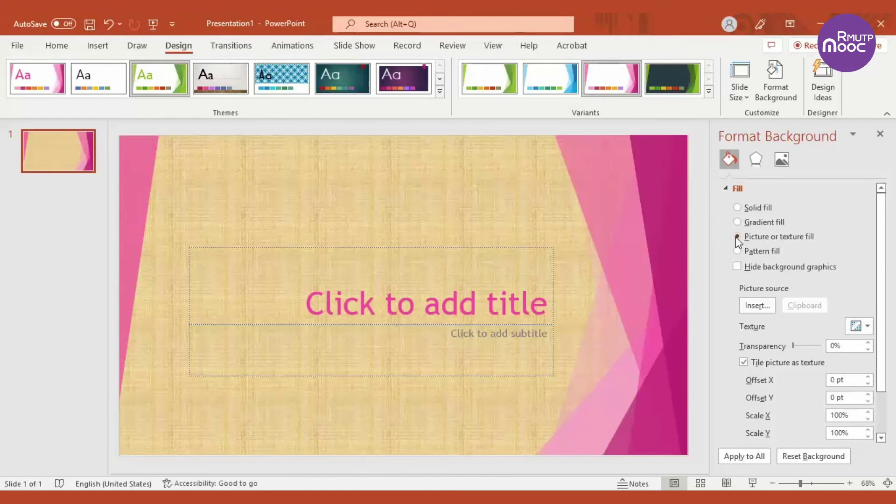
Step: Try the water-droplets and white marble textures, then settle on the pink tissue-paper texture
click(868, 326)
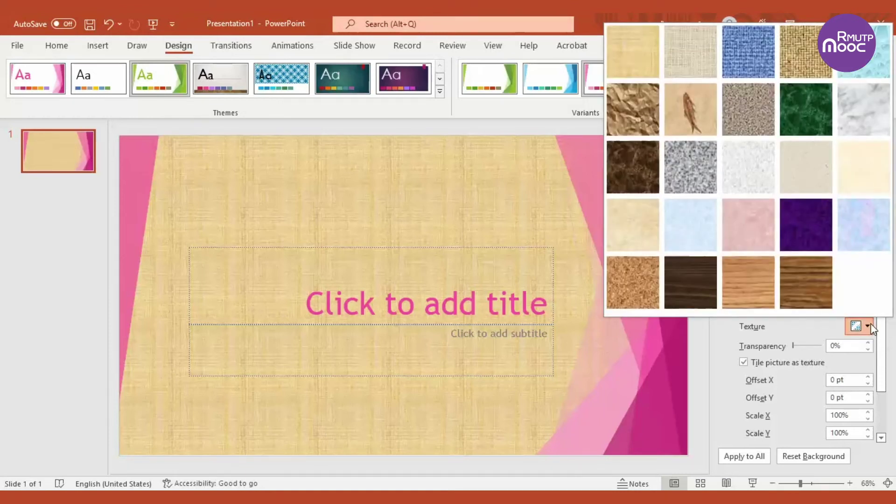
click(870, 66)
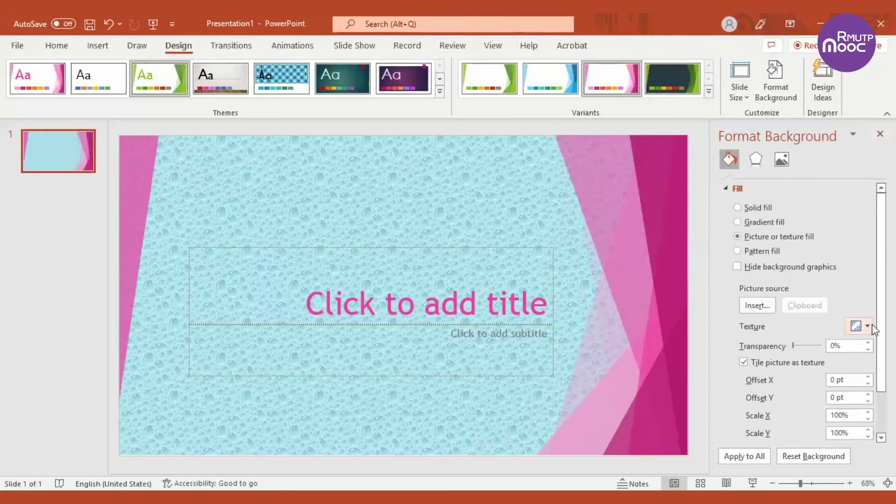
click(871, 325)
click(864, 120)
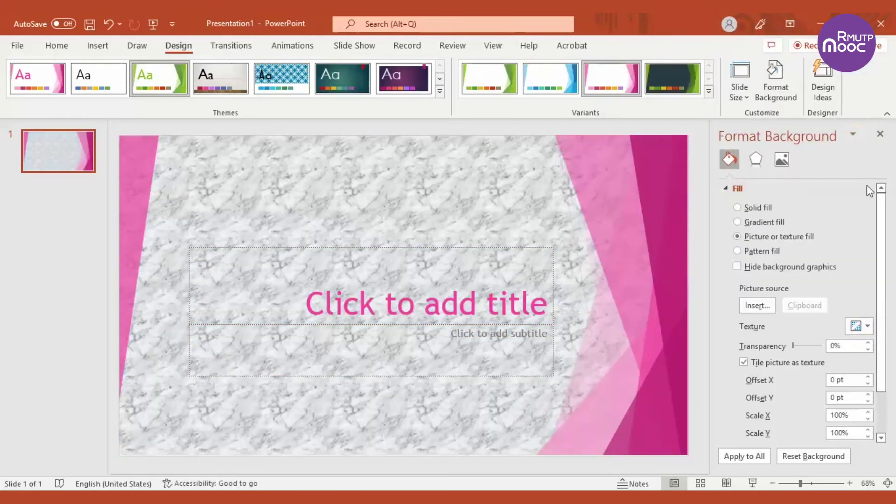
click(868, 327)
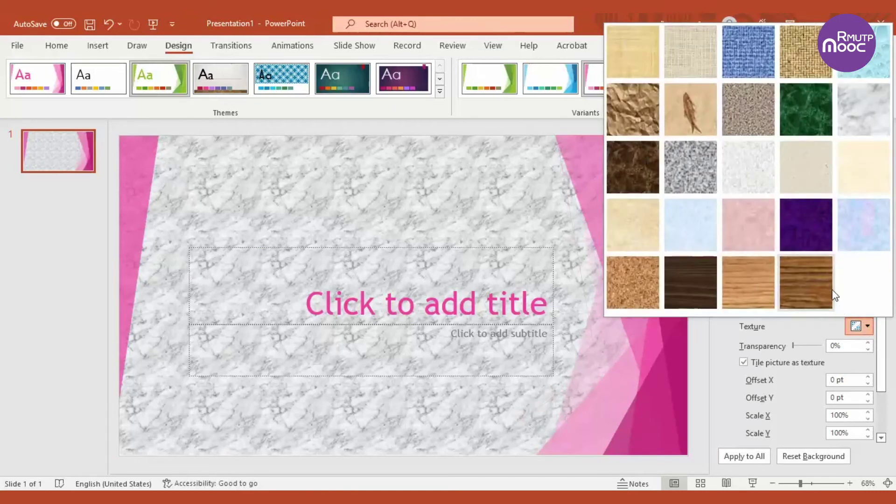
click(762, 246)
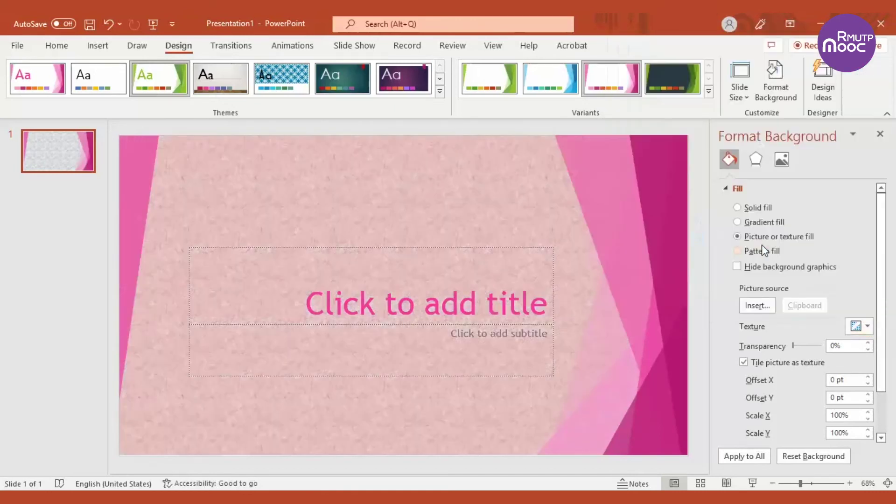
Step: Apply a pink small-grid pattern fill and hide the theme's background graphics
click(739, 251)
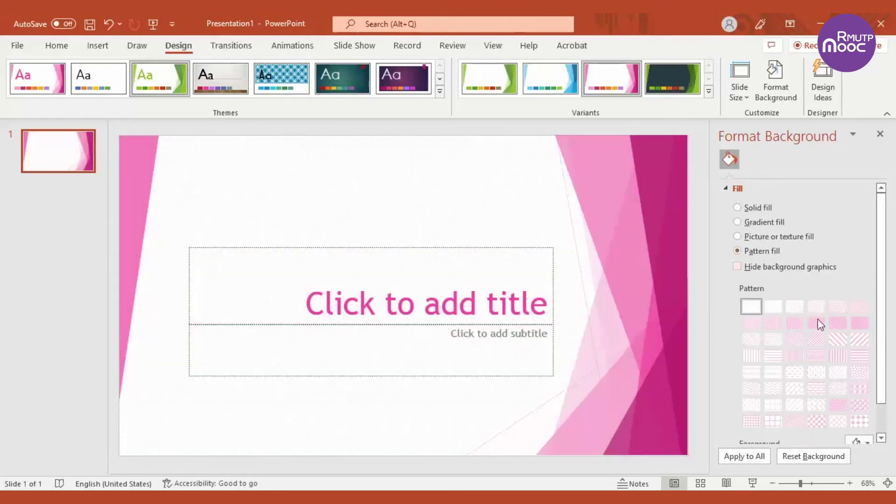
click(870, 442)
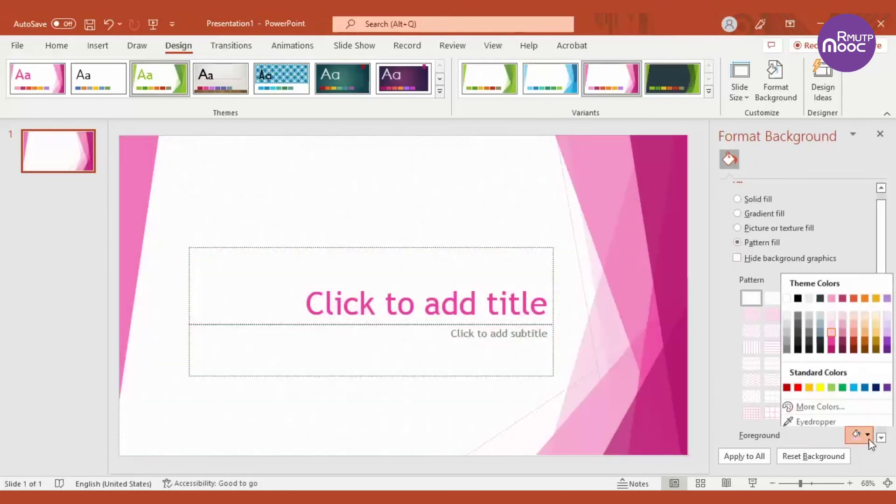
click(832, 340)
click(799, 301)
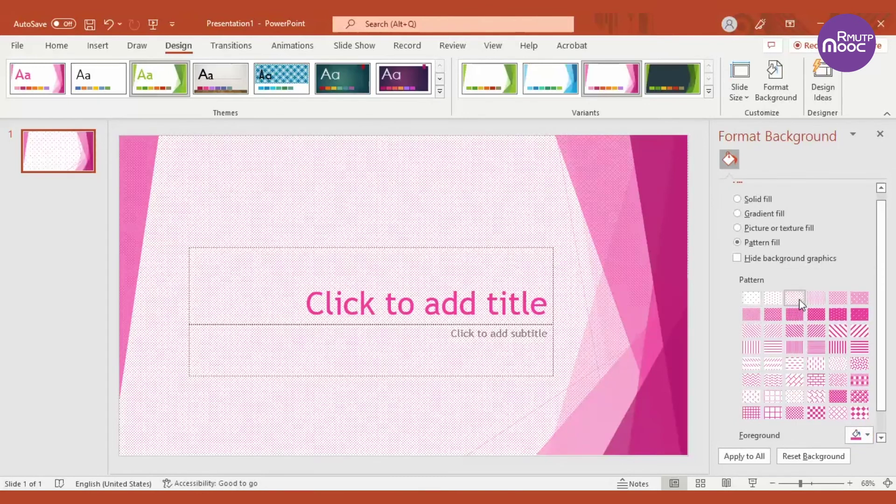
click(834, 332)
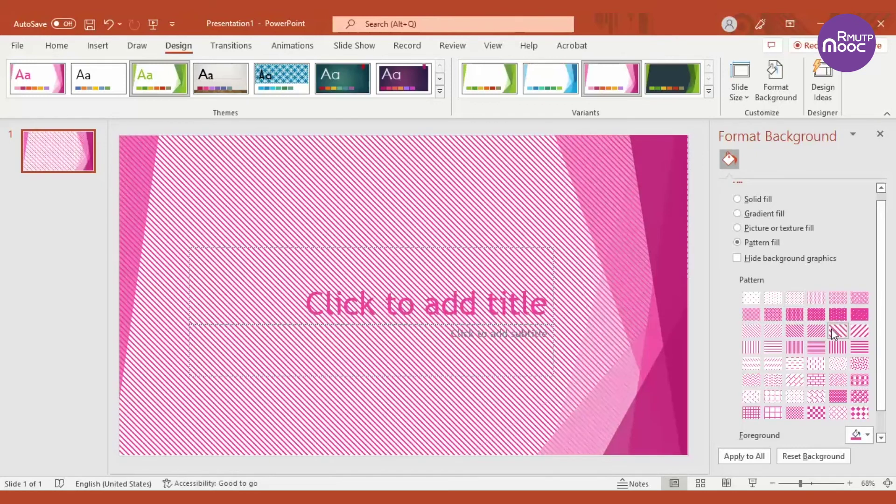
click(772, 396)
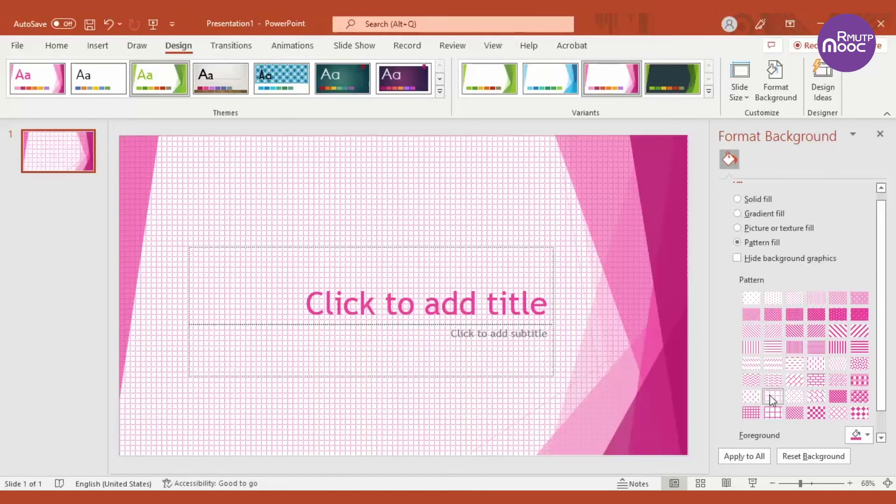
click(737, 259)
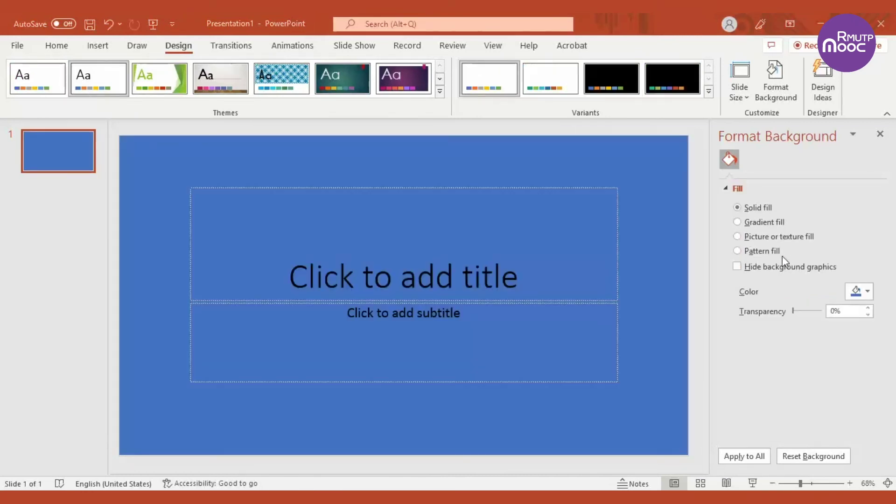
Step: Switch to pattern fill, try stripe, dot and woven swatches, ending on the small grid
click(738, 251)
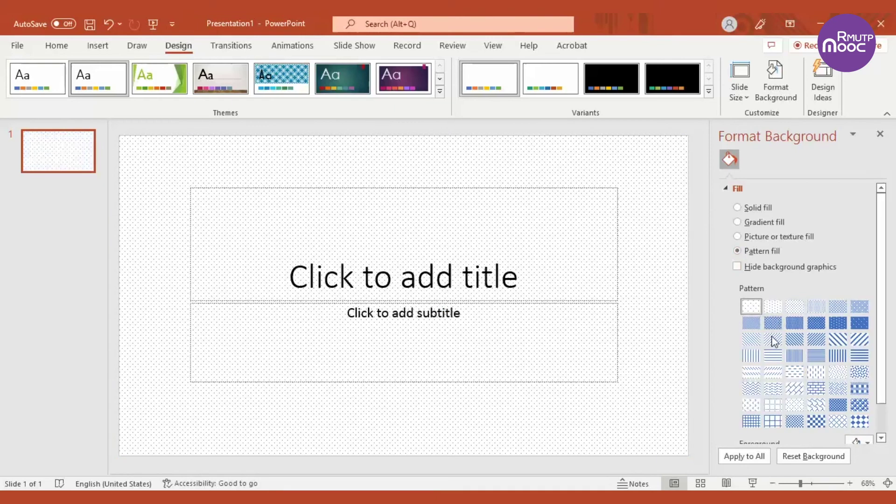
click(773, 341)
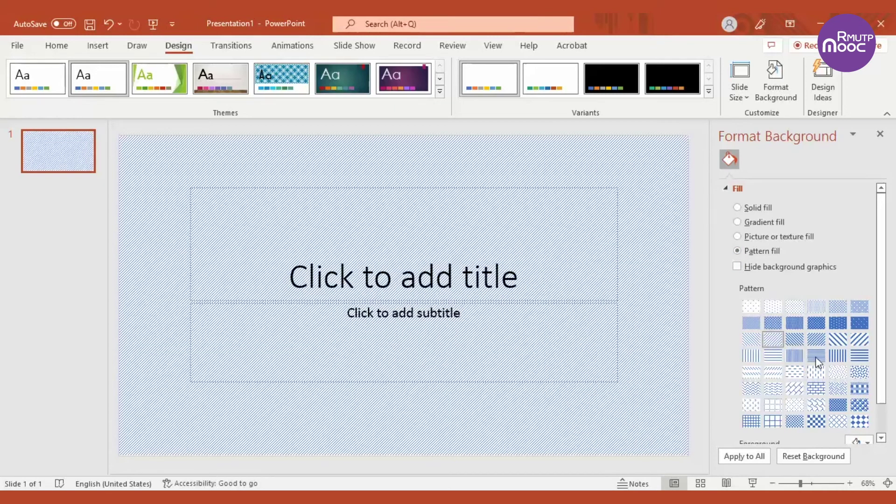
click(817, 357)
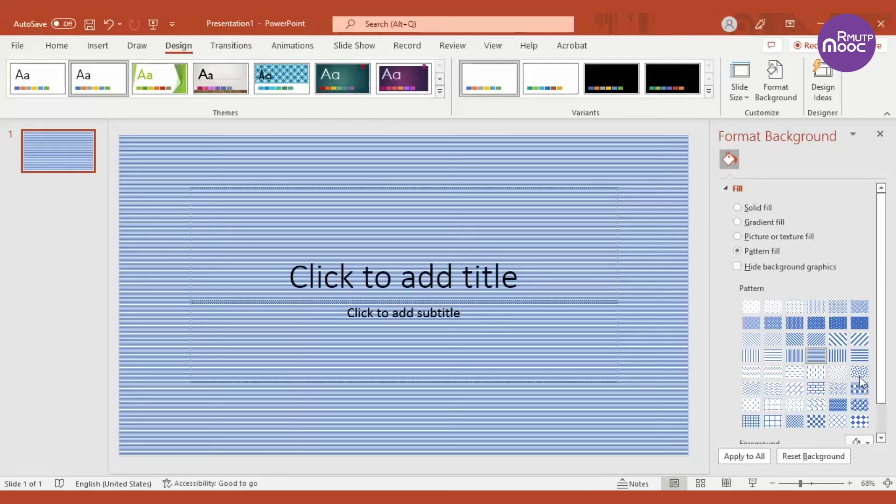
click(859, 373)
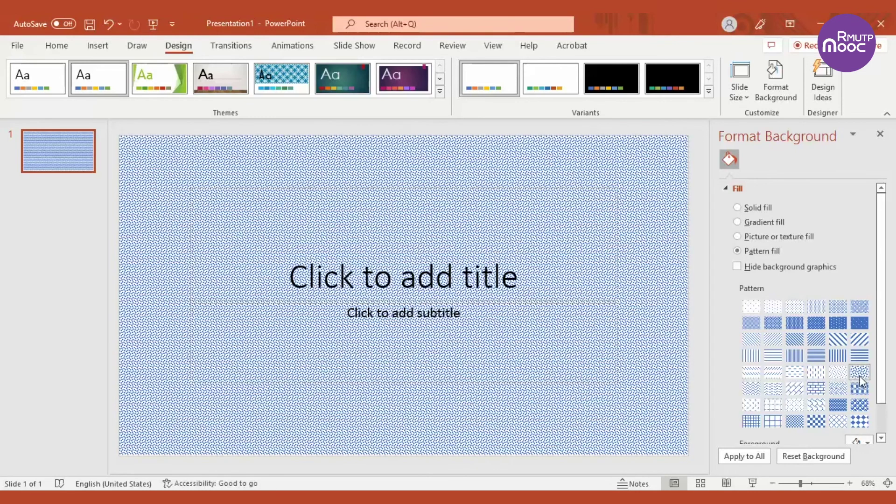
click(796, 389)
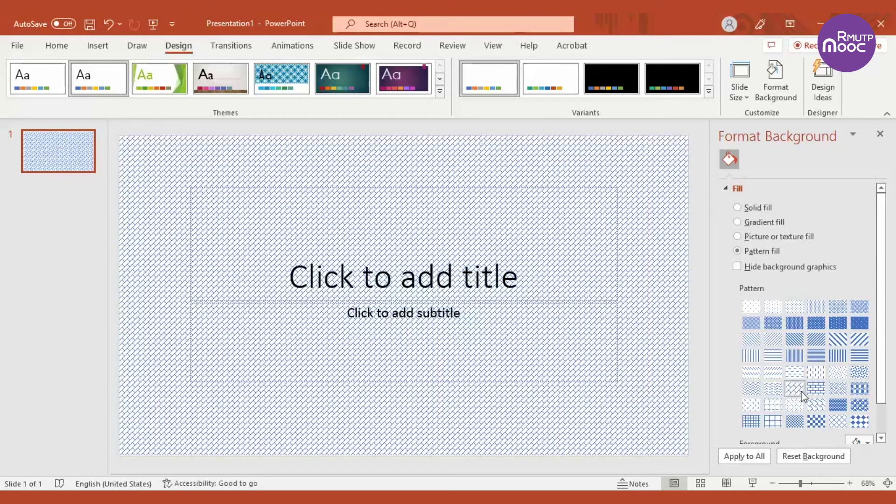
click(778, 405)
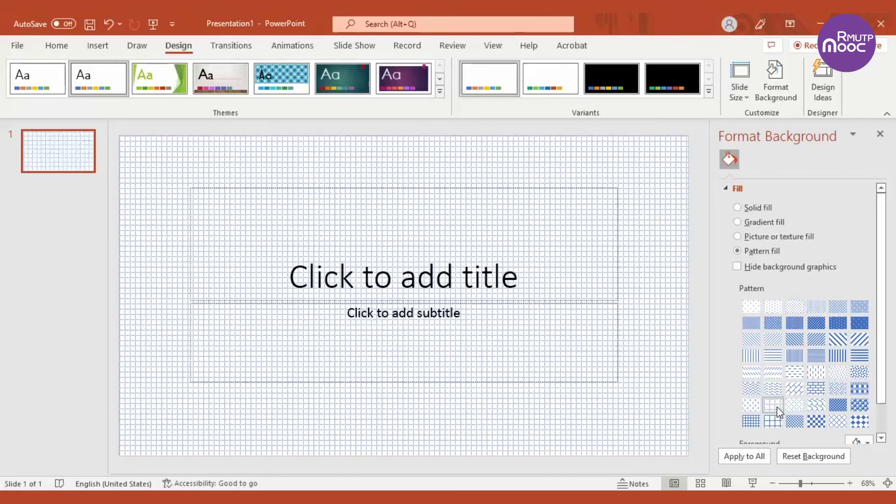
Step: Try a shingle pattern, then switch the background to picture or texture fill
click(812, 410)
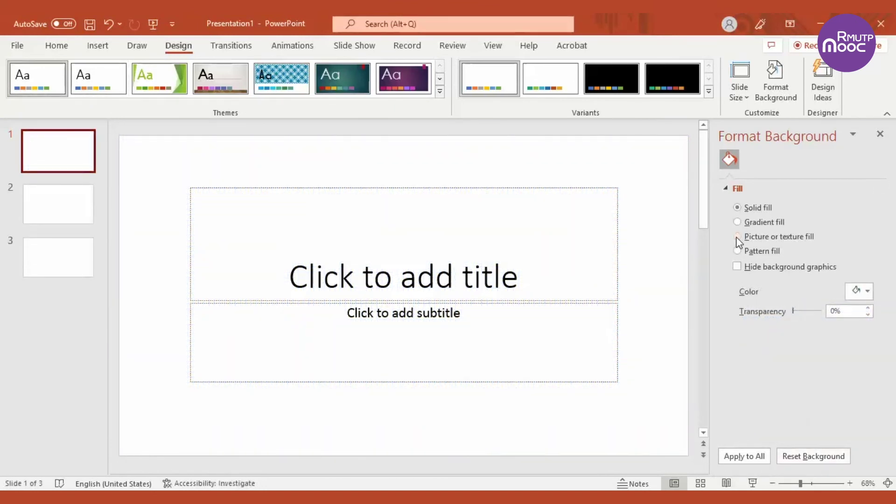
click(737, 237)
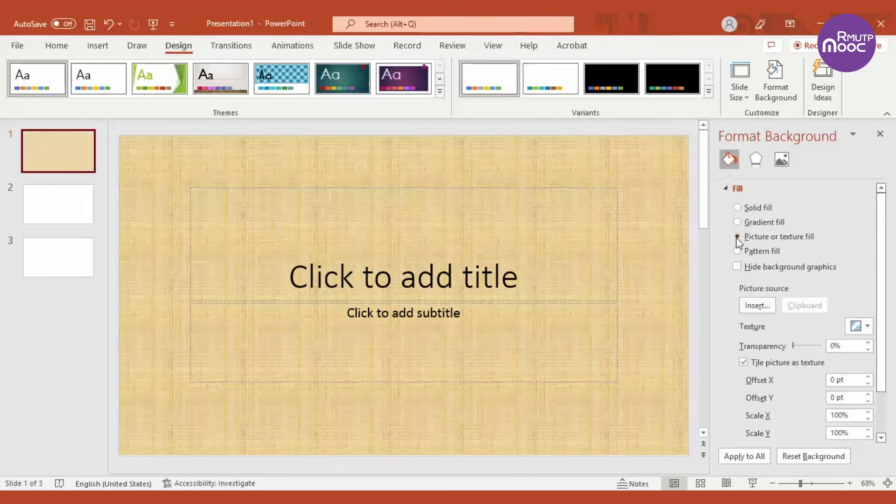
Step: Insert the green light-streak image from the City stock images as the slide background
click(755, 308)
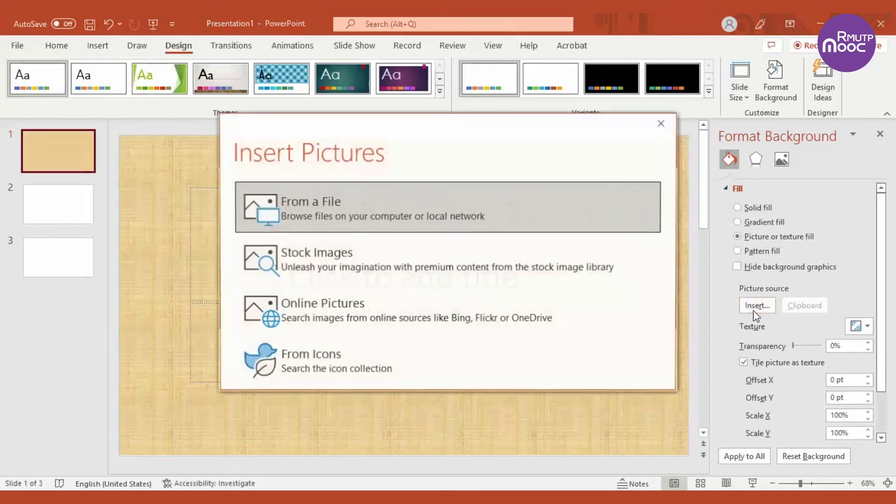
click(413, 261)
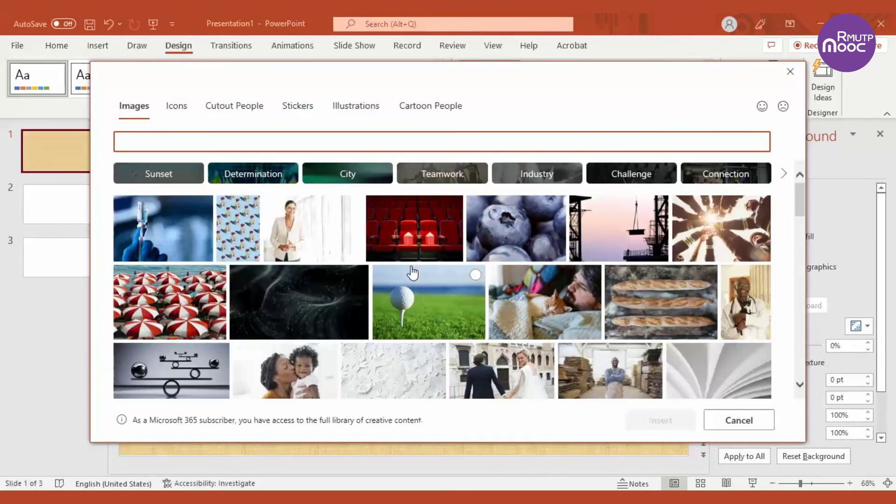
click(381, 176)
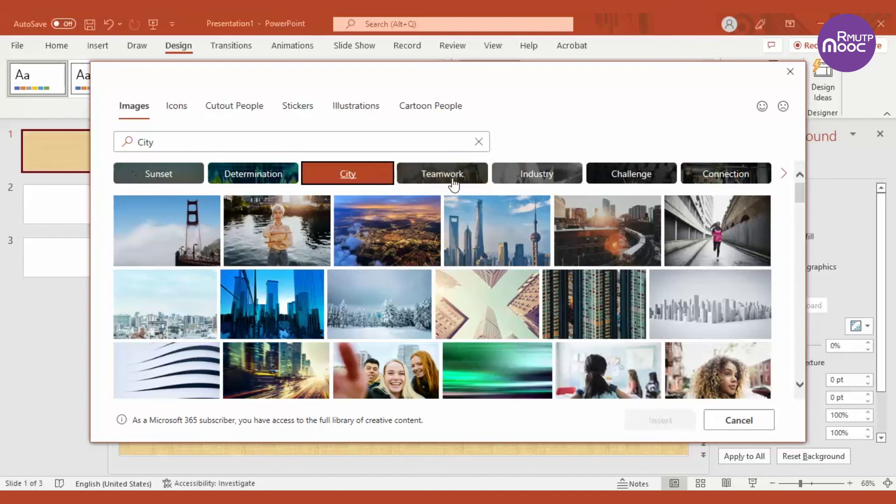
mouse_move(497, 370)
click(508, 369)
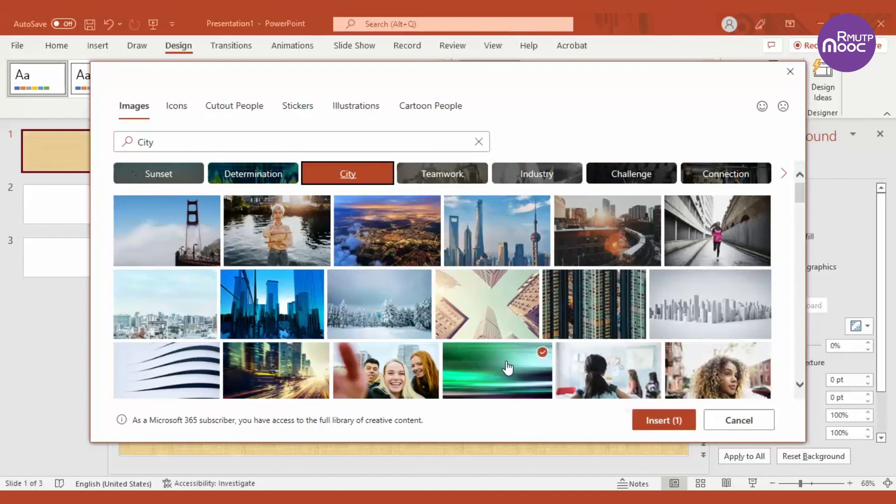
click(678, 422)
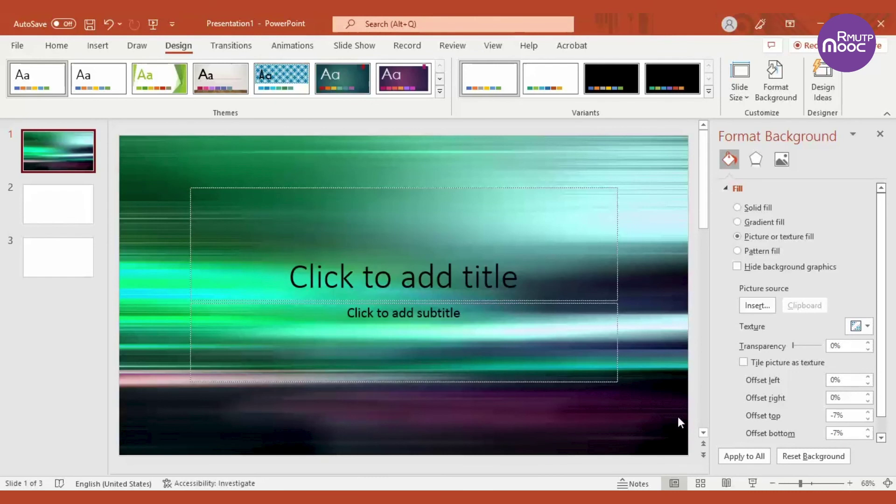
Step: Apply the green light-streak picture background to every slide
click(741, 456)
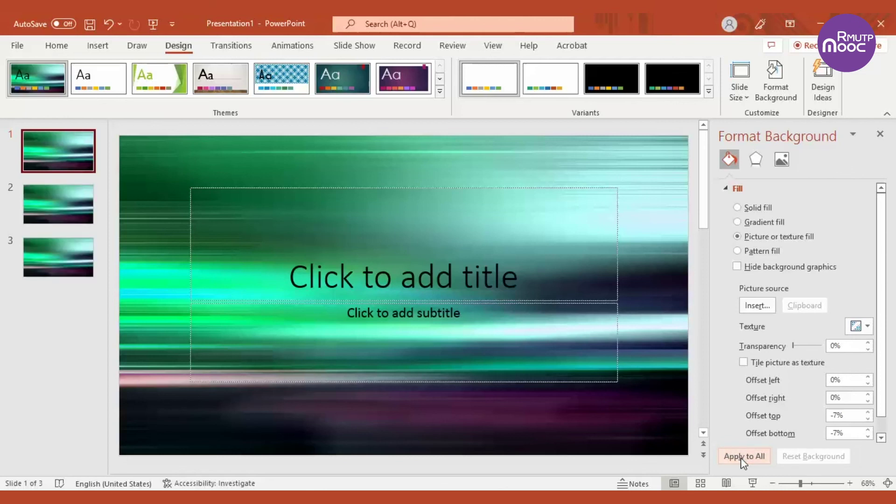